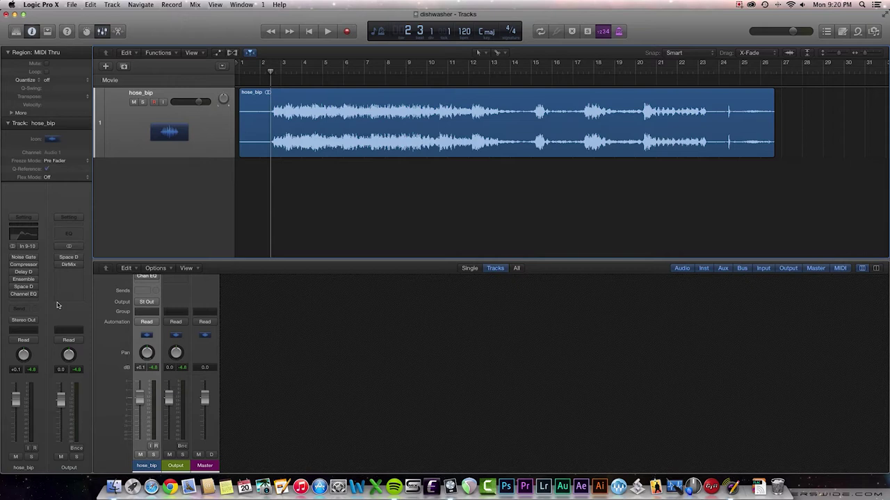
Play the hose recording, then stop and return the playhead to bar 3.
click(273, 185)
key(space)
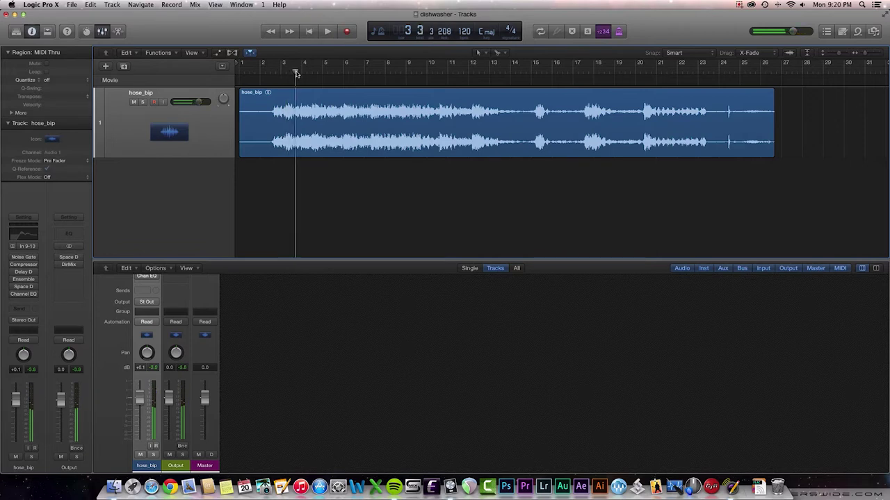
drag(296, 74, 270, 71)
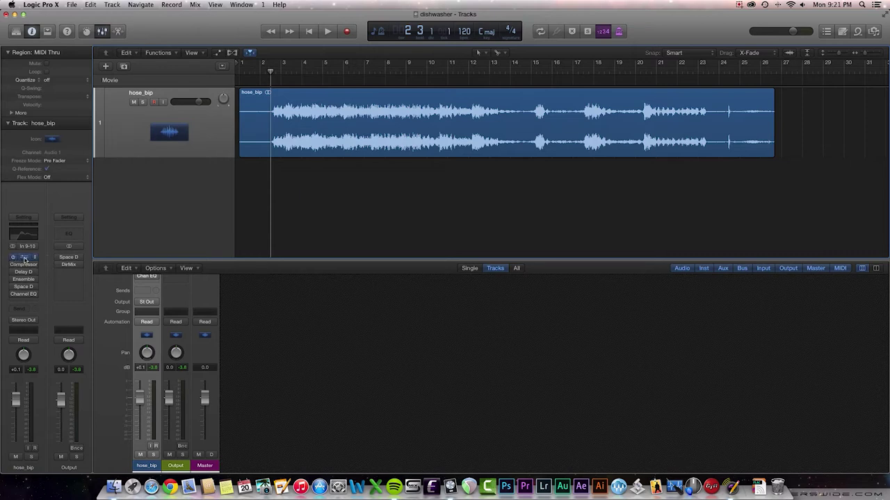
Audition hose_bip through its Noise Gate settings, then rewind to bar 2.
click(24, 260)
drag(365, 123, 411, 187)
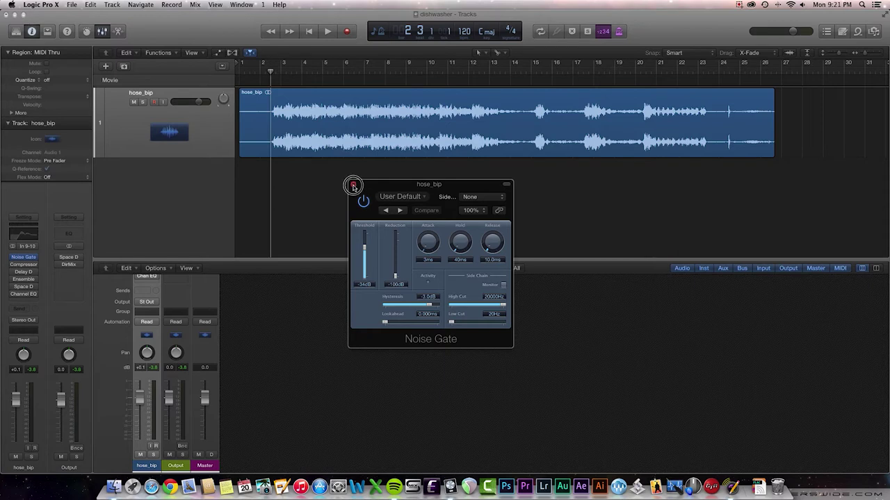
click(353, 186)
key(space)
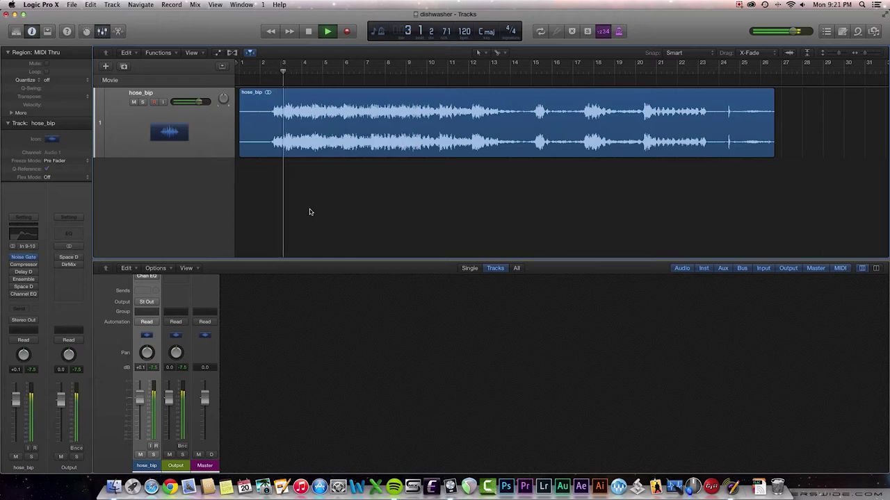
key(space)
drag(286, 72, 271, 72)
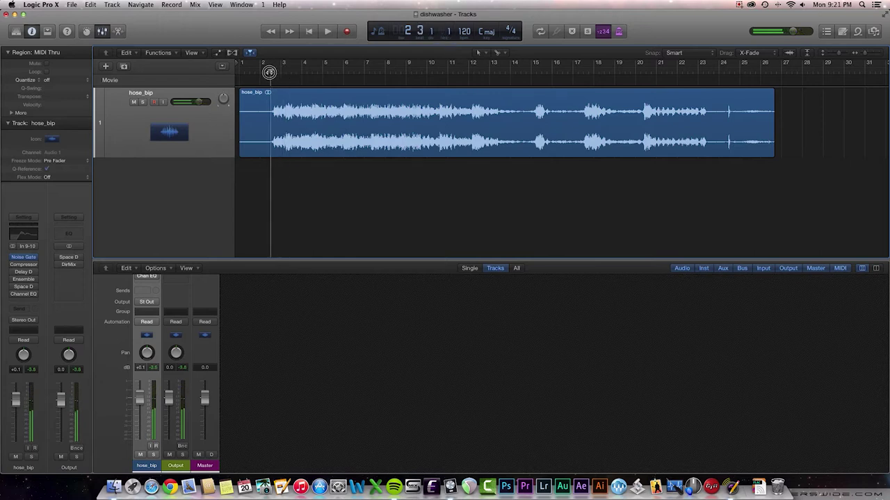
Open hose_bip's Compressor and set the playhead at bar 12.
click(23, 265)
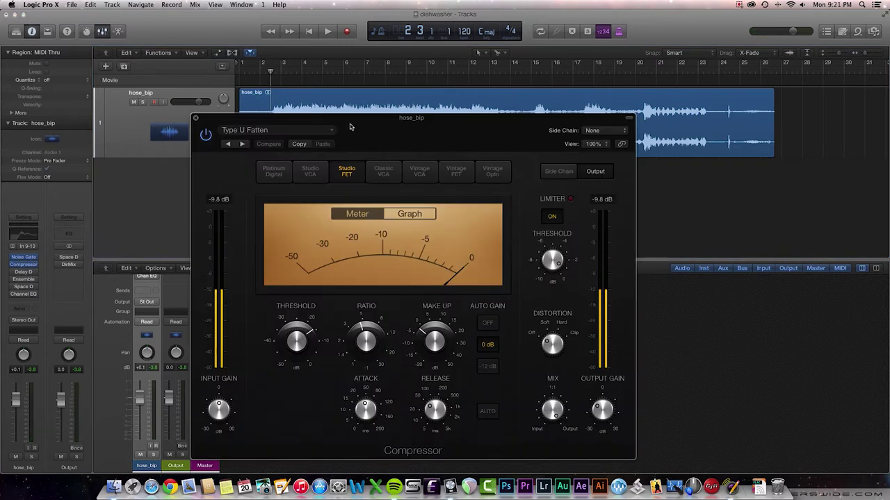
drag(351, 128, 409, 176)
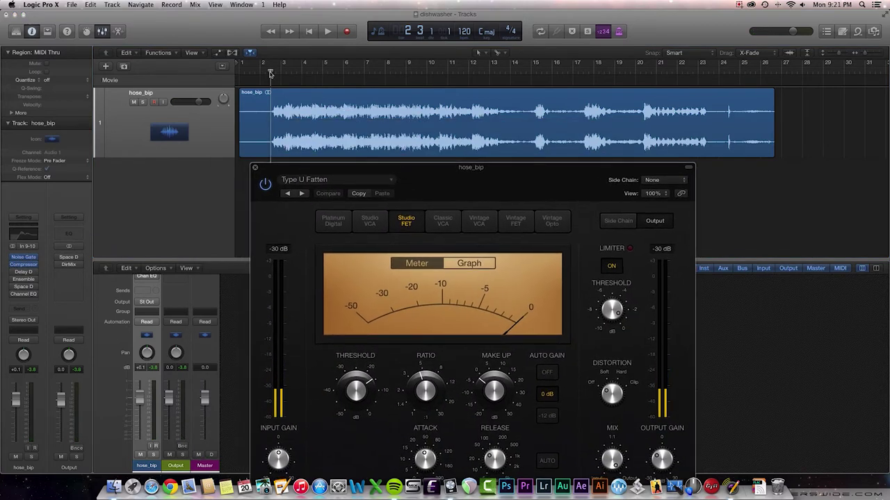
drag(271, 72, 483, 88)
drag(333, 167, 304, 103)
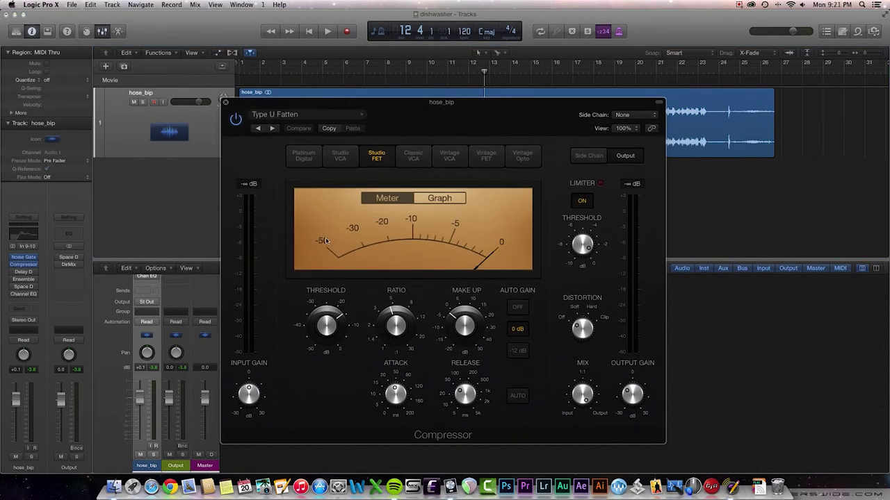
Keep the Type U Fatten preset and lower Output Gain to about -10.5 dB.
click(291, 119)
mouse_move(282, 313)
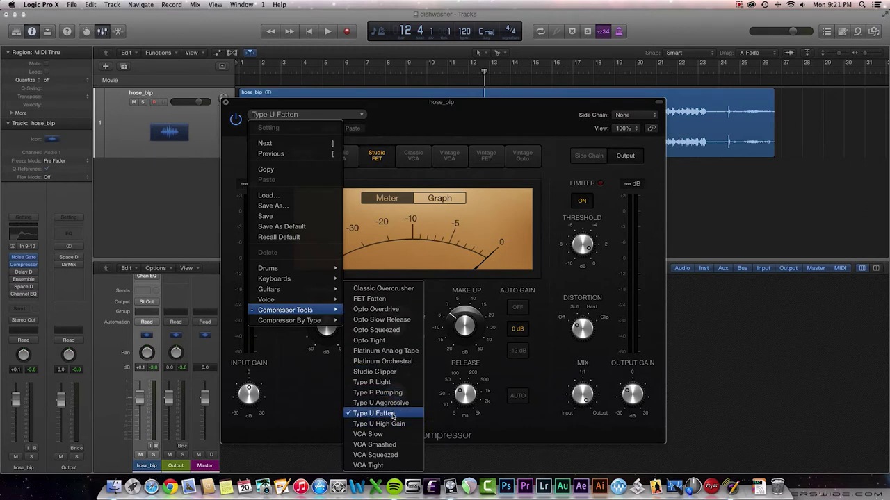
click(256, 105)
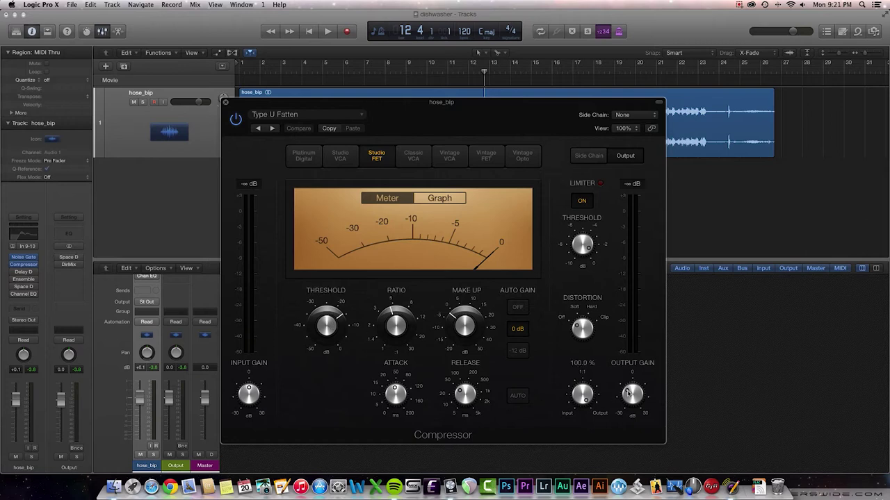
drag(631, 390, 629, 394)
click(225, 103)
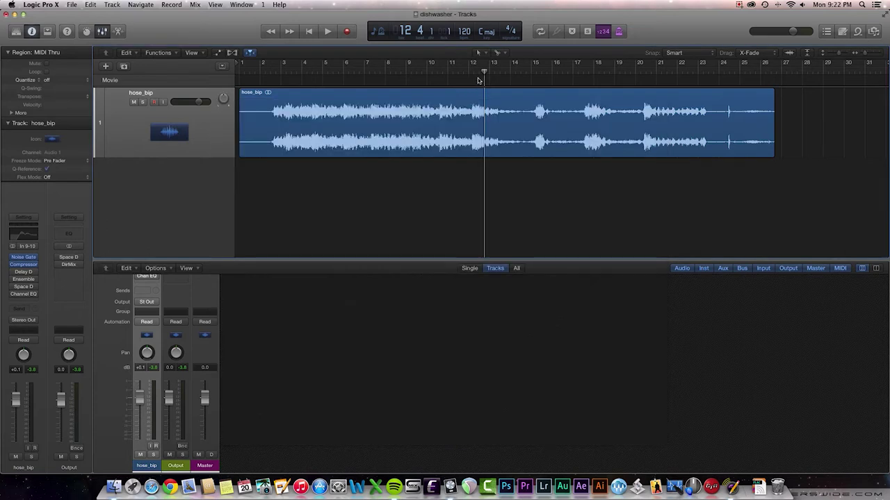
Play the compressed track from bar 12, then return the playhead to bar 2.
drag(485, 74, 469, 74)
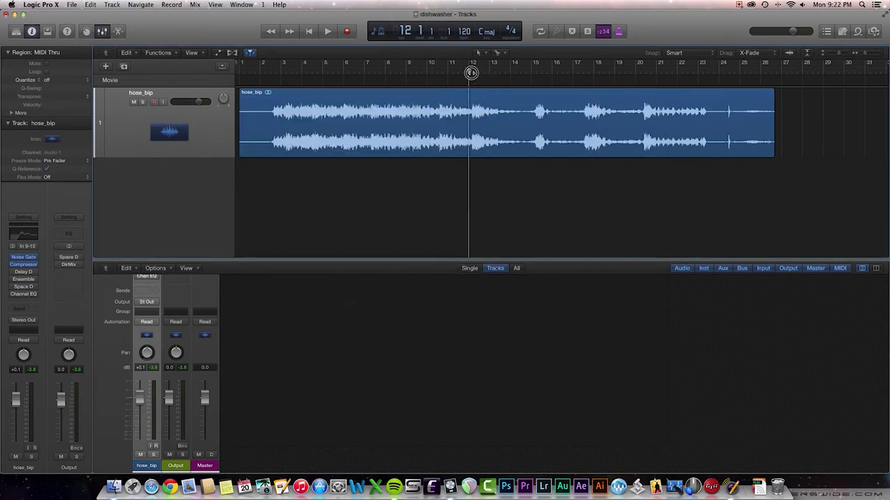
key(space)
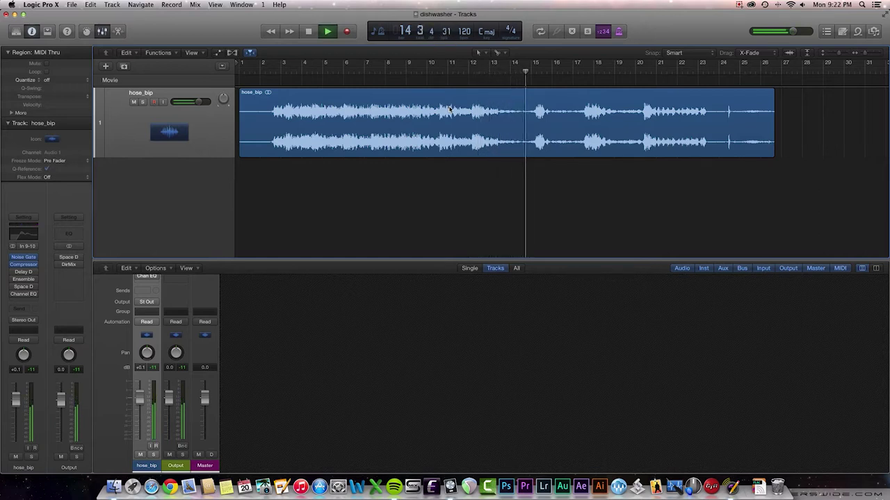
key(space)
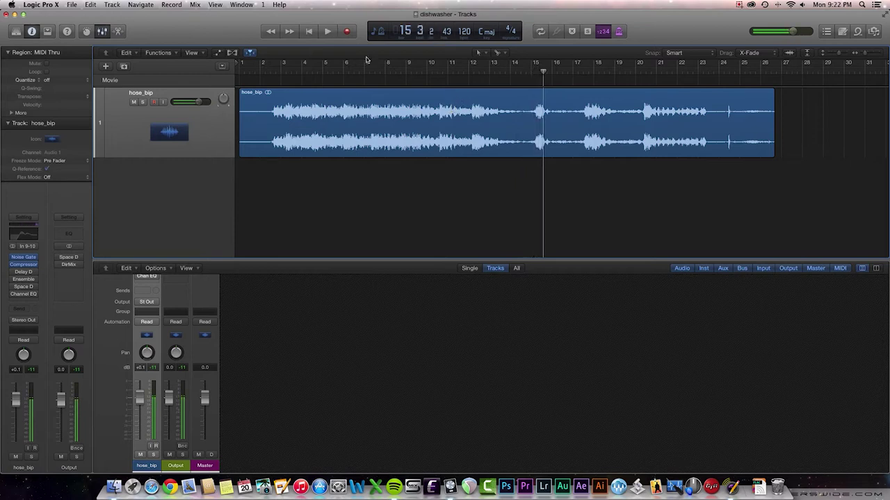
drag(544, 73, 269, 55)
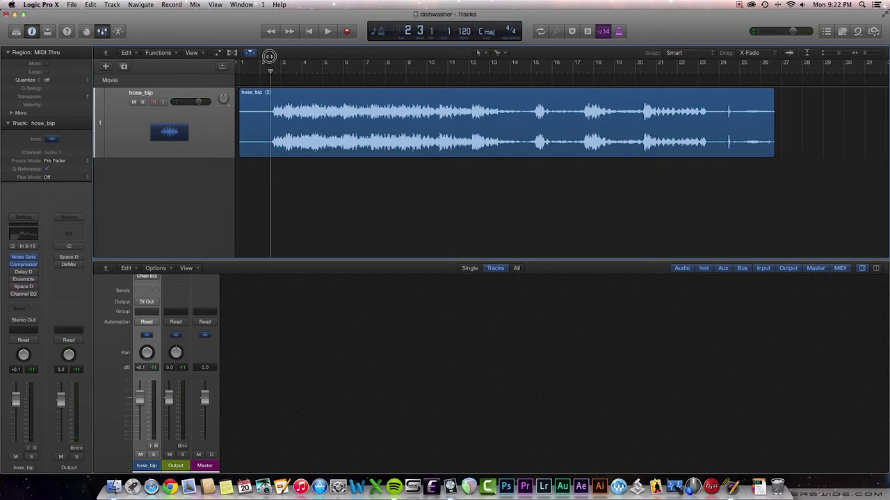
click(22, 273)
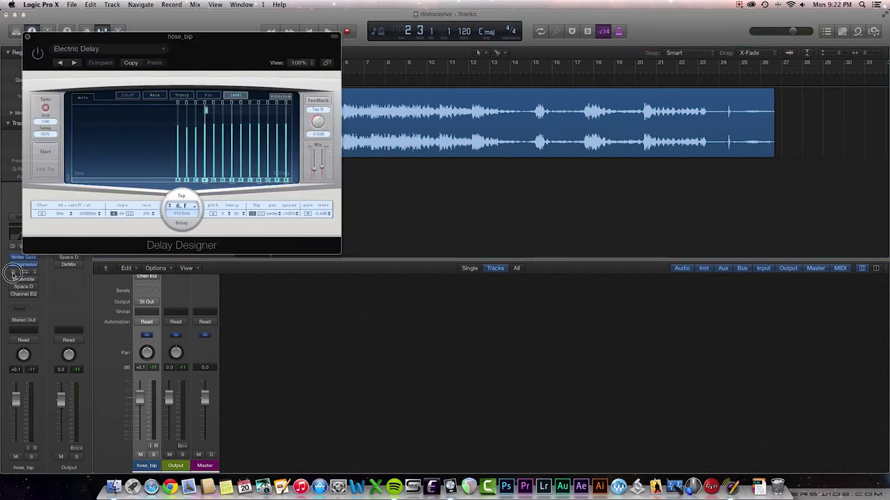
drag(99, 40, 365, 149)
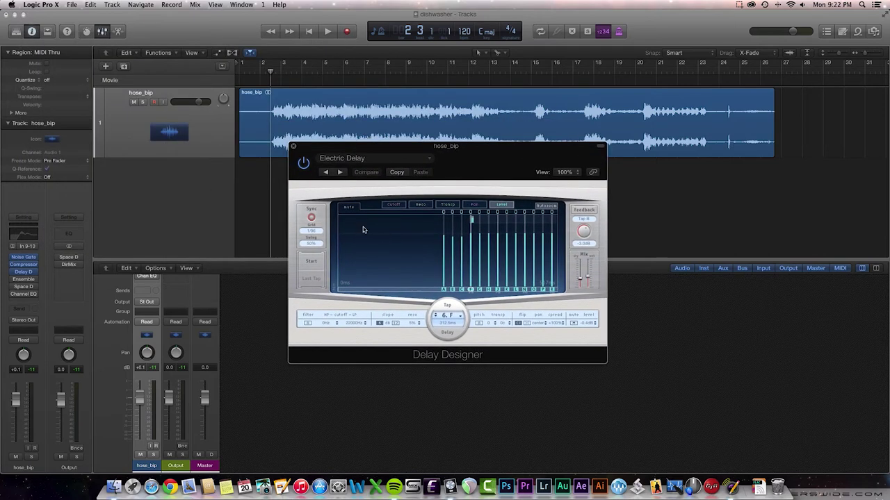
click(356, 160)
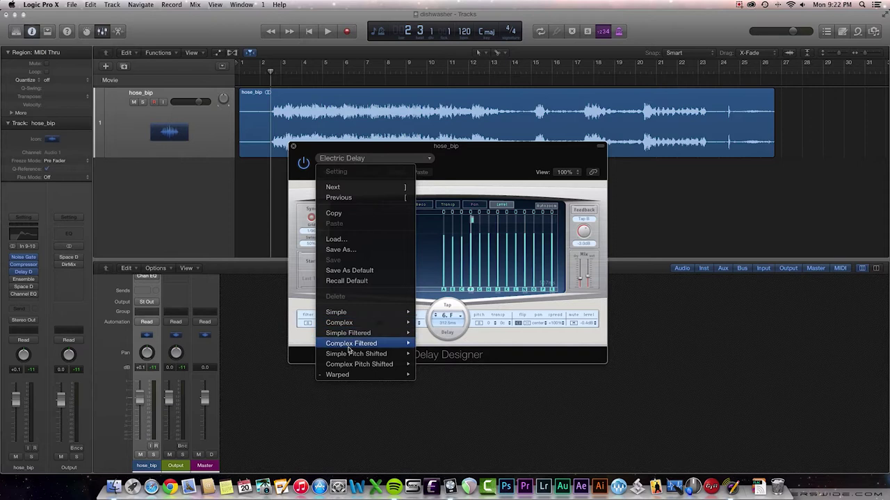
mouse_move(354, 374)
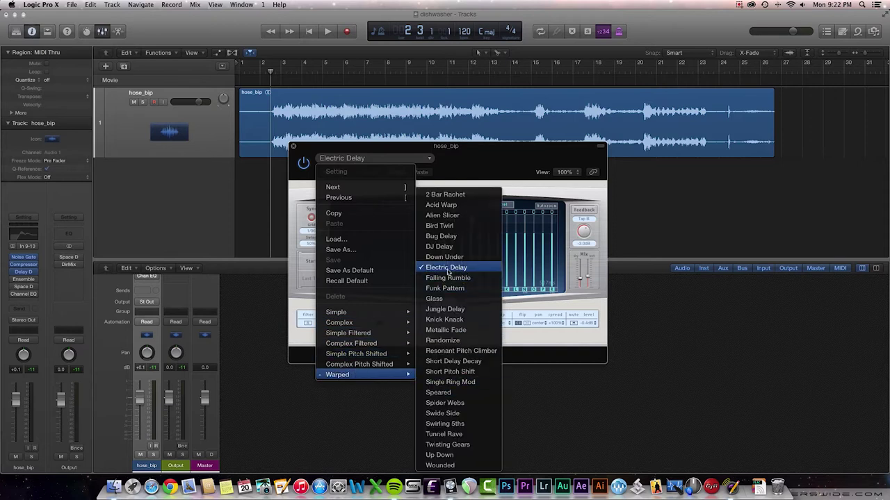
click(442, 205)
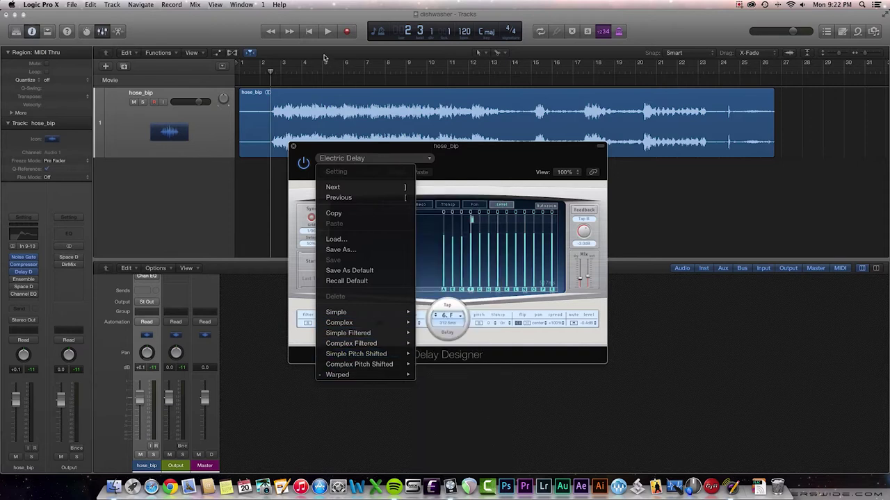
click(323, 54)
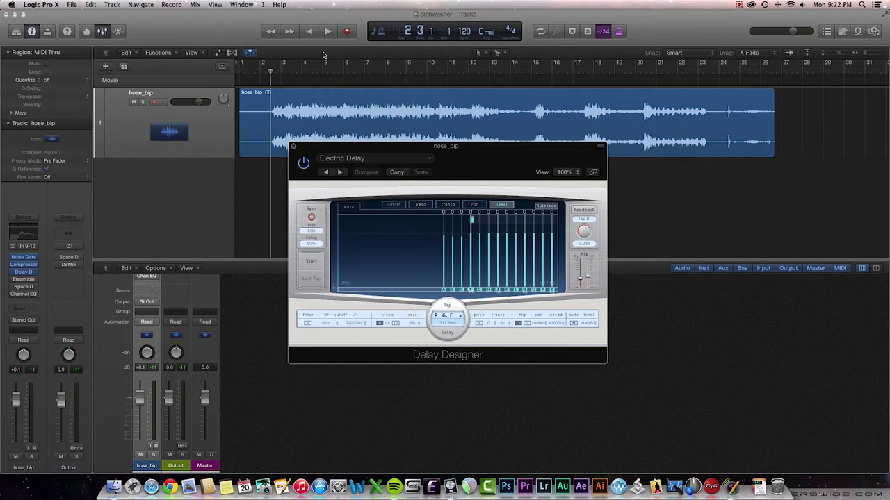
key(space)
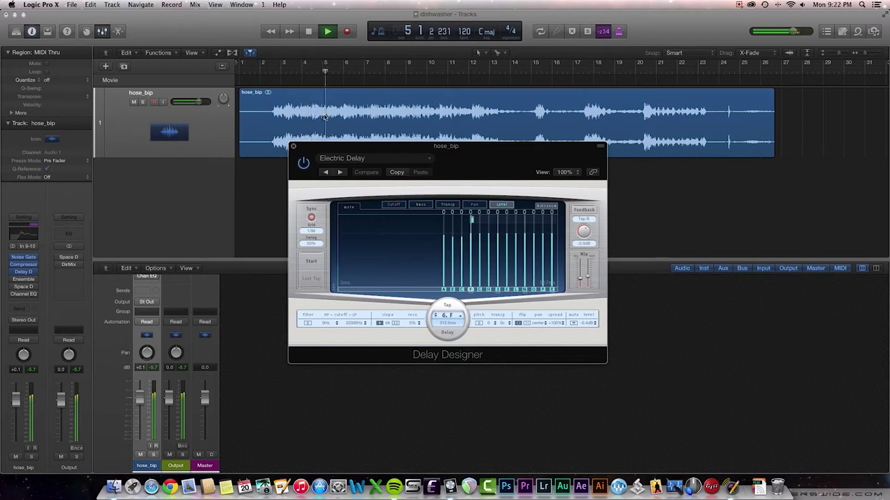
key(space)
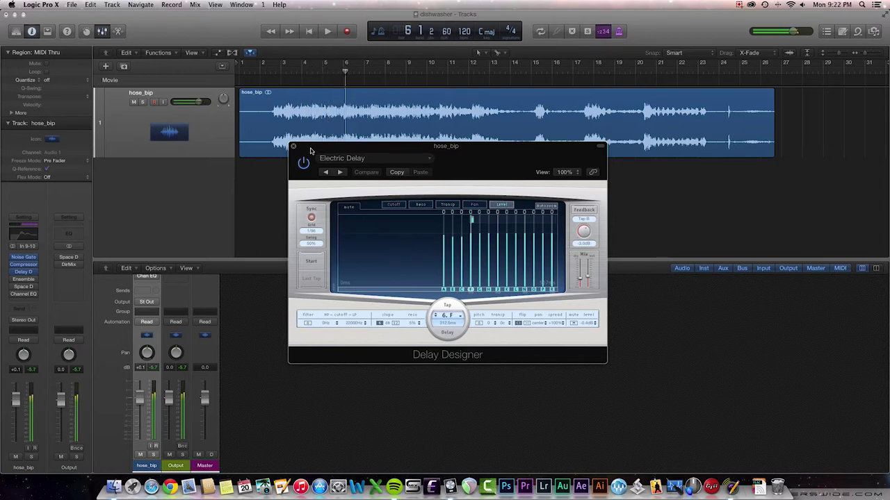
click(293, 147)
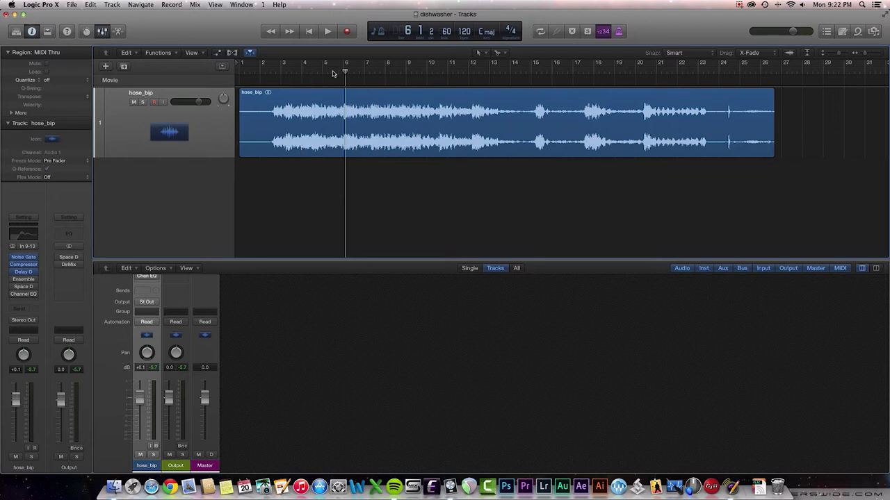
drag(346, 73, 270, 71)
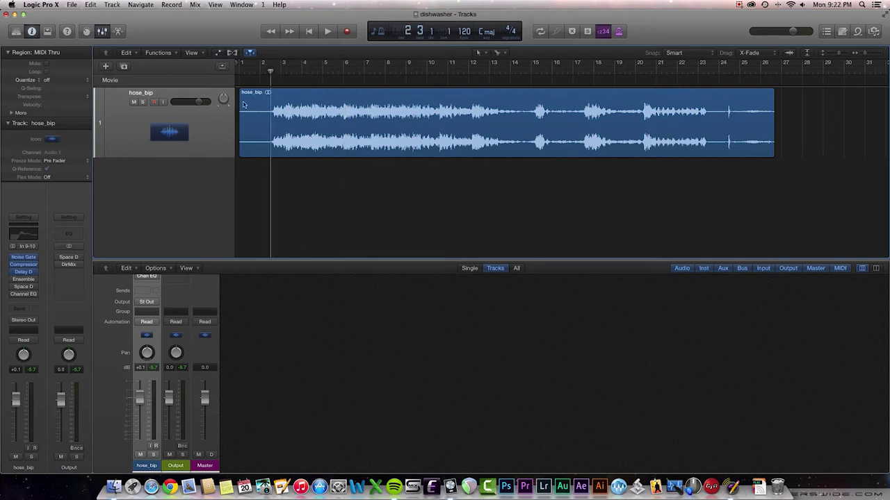
click(24, 279)
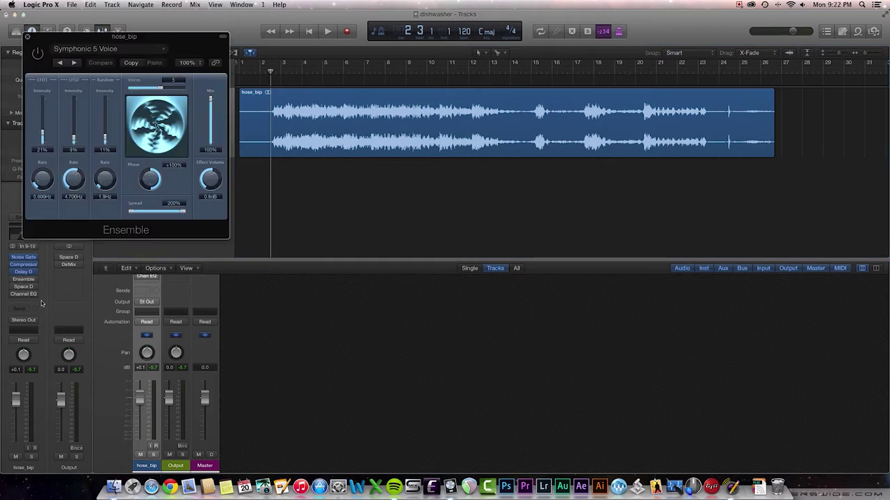
drag(87, 37, 418, 123)
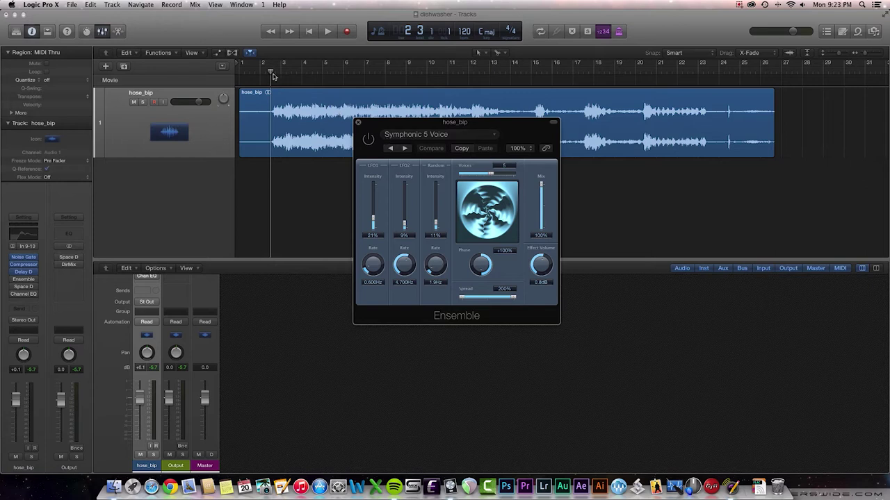
click(272, 73)
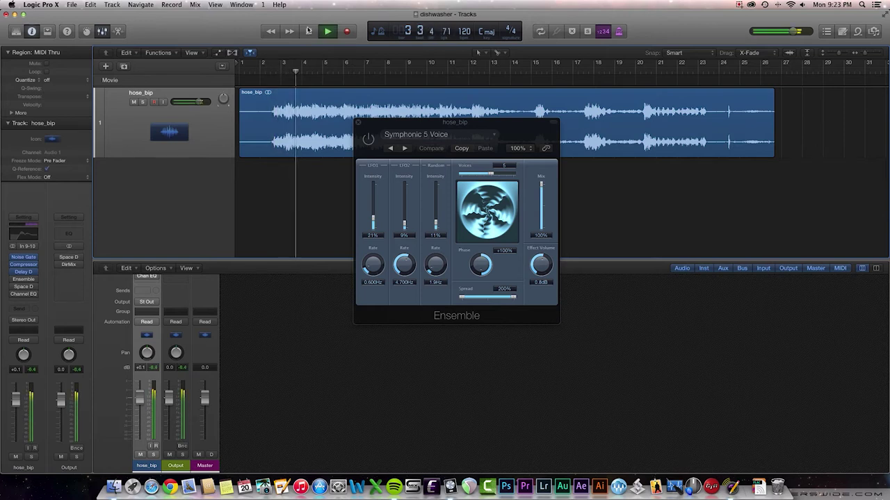
click(378, 171)
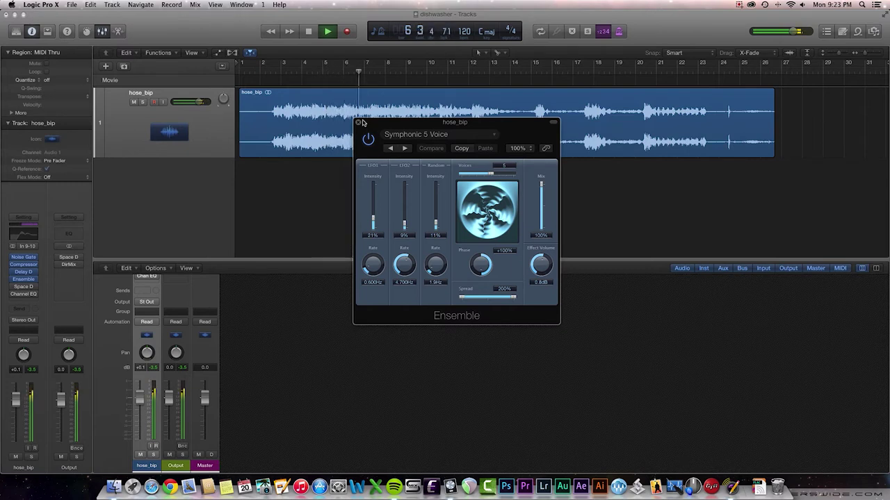
key(space)
click(359, 123)
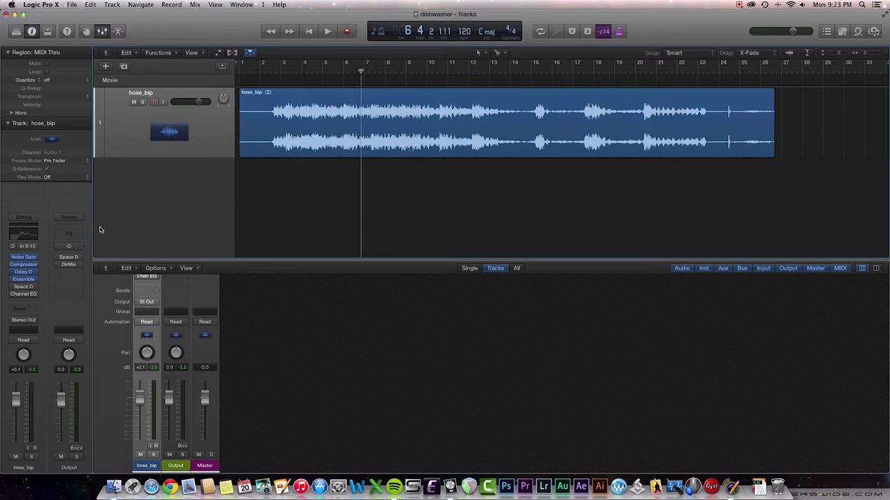
Open hose_bip's Space Designer and browse Warped Effects > Moving Spaces, keeping Spacial Dissolve.
mouse_move(22, 290)
click(25, 289)
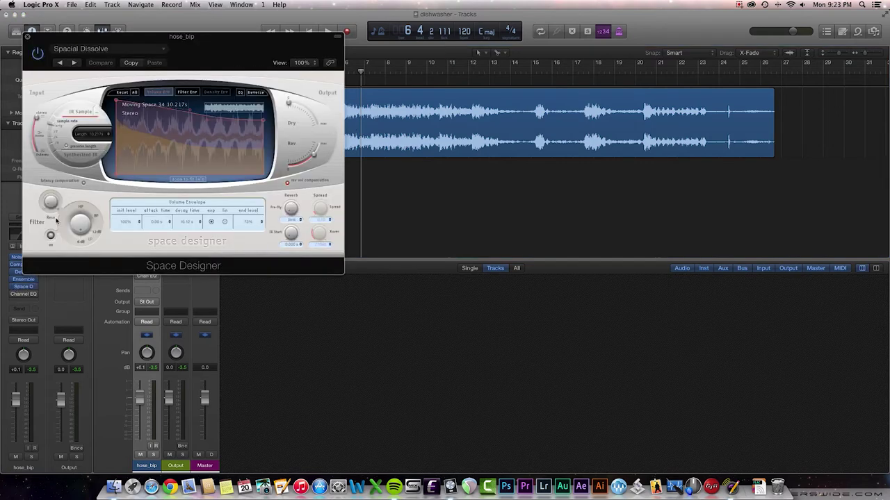
drag(95, 38, 377, 120)
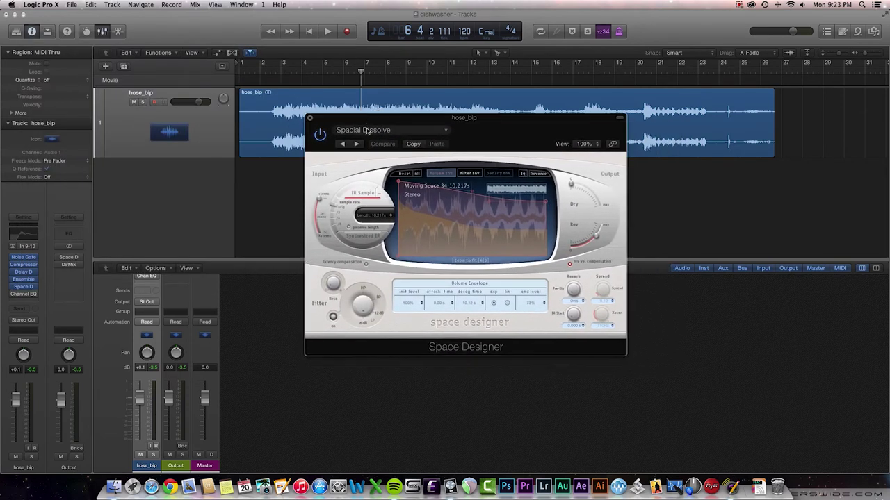
click(366, 130)
mouse_move(351, 343)
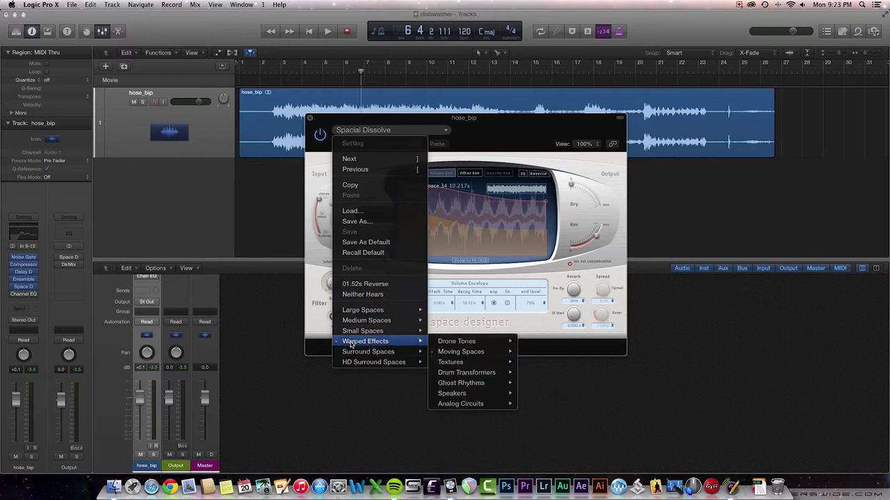
mouse_move(467, 352)
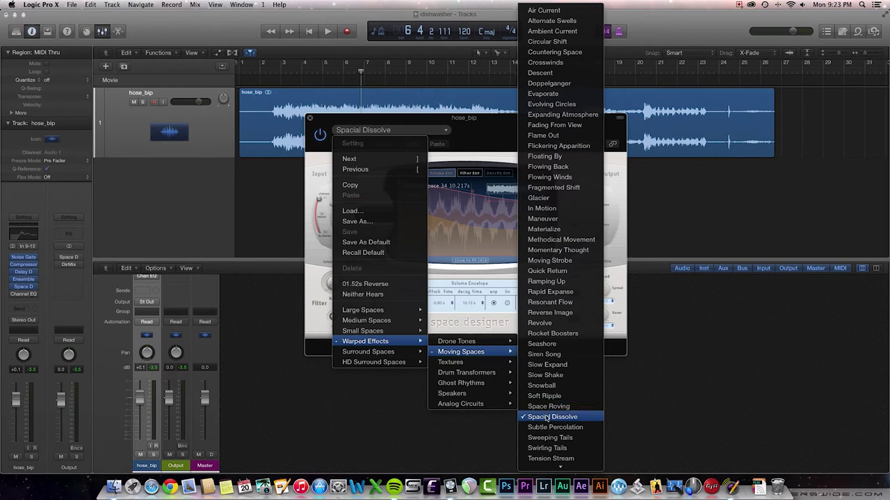
click(492, 121)
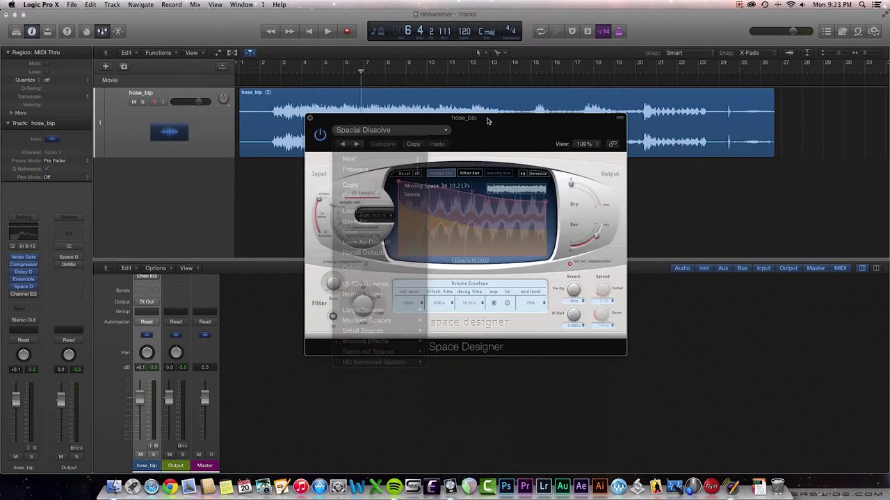
Show Space Designer's EQ curve, adjust the Dry level, and play from bar 2 to about bar 7.
click(522, 175)
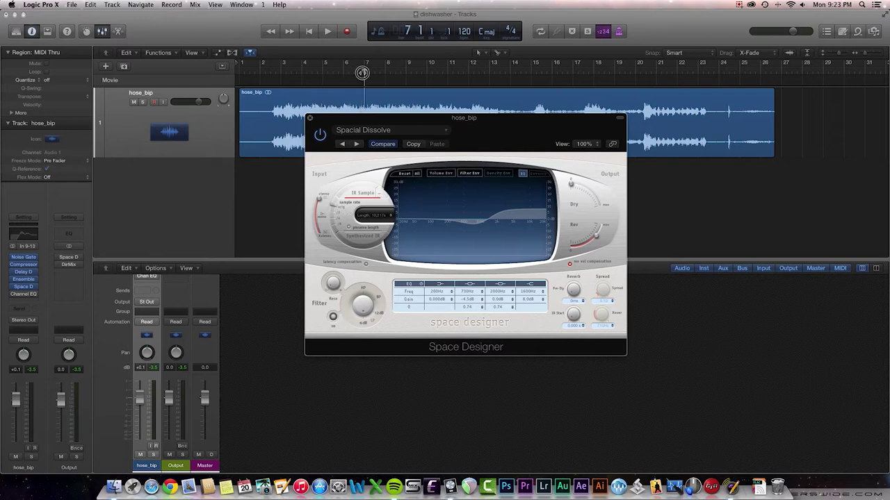
drag(362, 71, 276, 70)
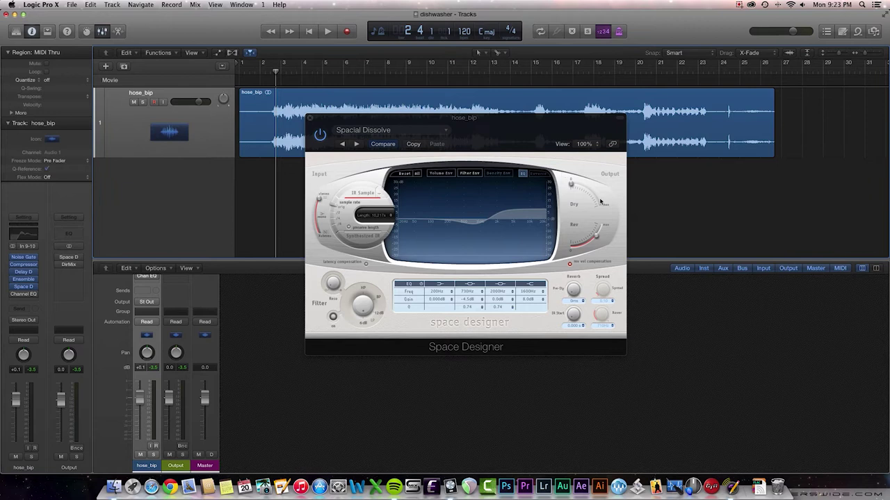
mouse_move(570, 186)
mouse_down()
mouse_move(591, 189)
mouse_move(591, 201)
mouse_move(562, 180)
mouse_move(598, 215)
mouse_move(590, 193)
mouse_move(564, 183)
mouse_up()
key(space)
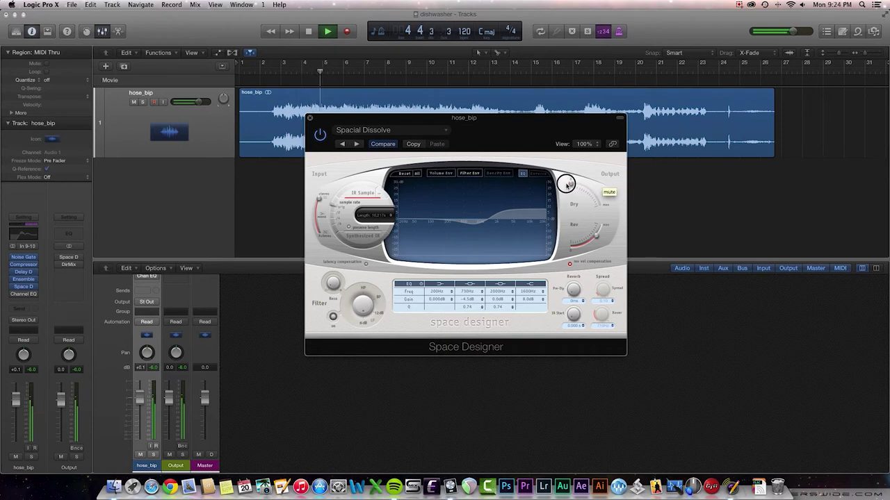
click(489, 292)
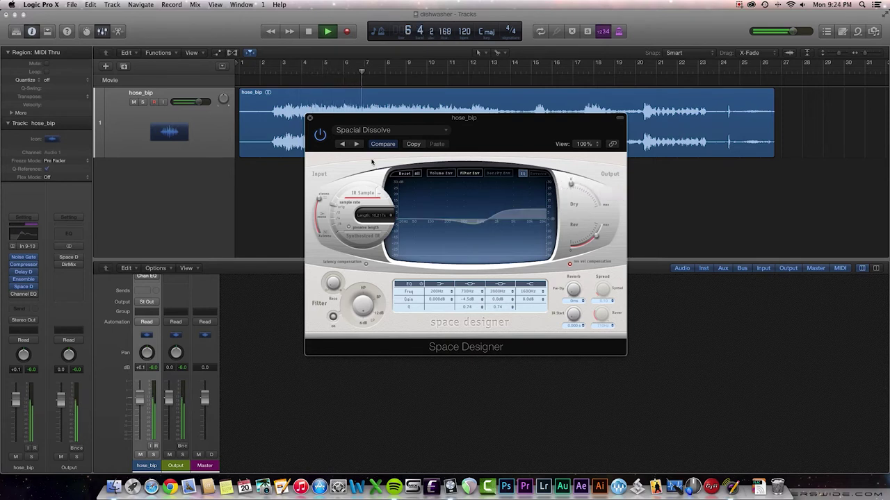
key(space)
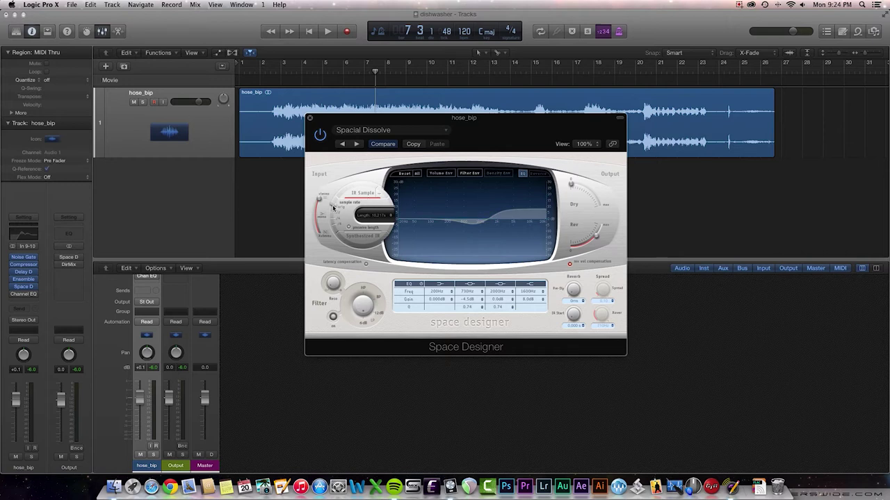
drag(333, 207, 336, 216)
drag(374, 72, 333, 71)
key(space)
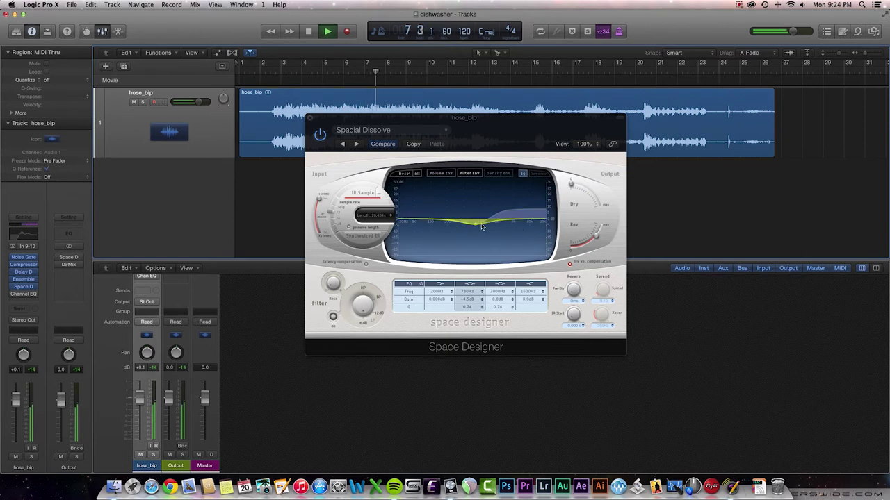
key(space)
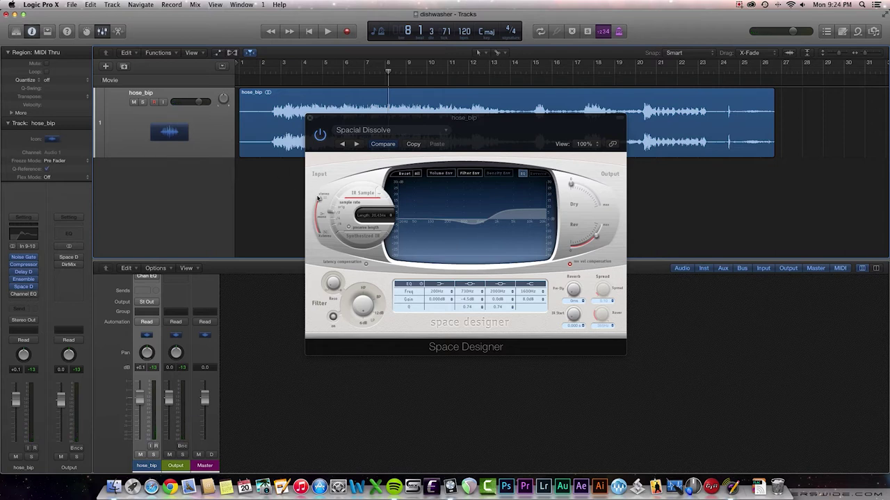
click(331, 214)
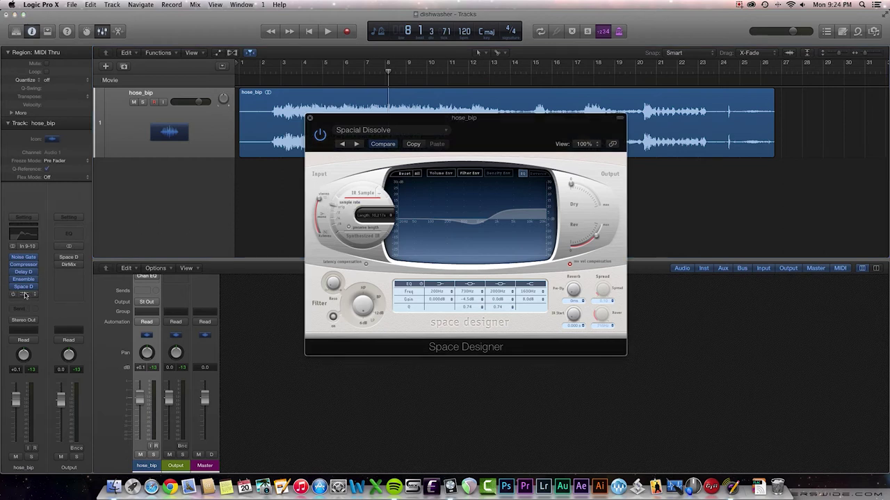
Open hose_bip's Channel EQ and toggle its 325 Hz low cut off and back on.
click(17, 297)
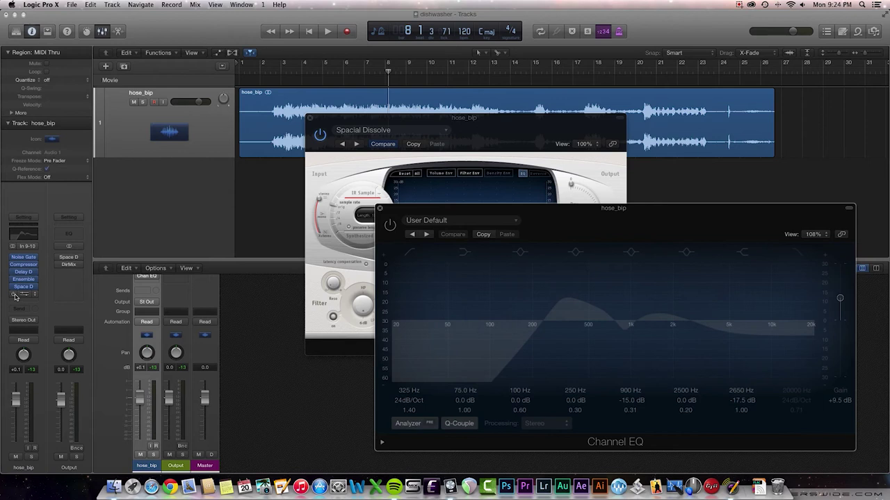
drag(497, 212, 342, 92)
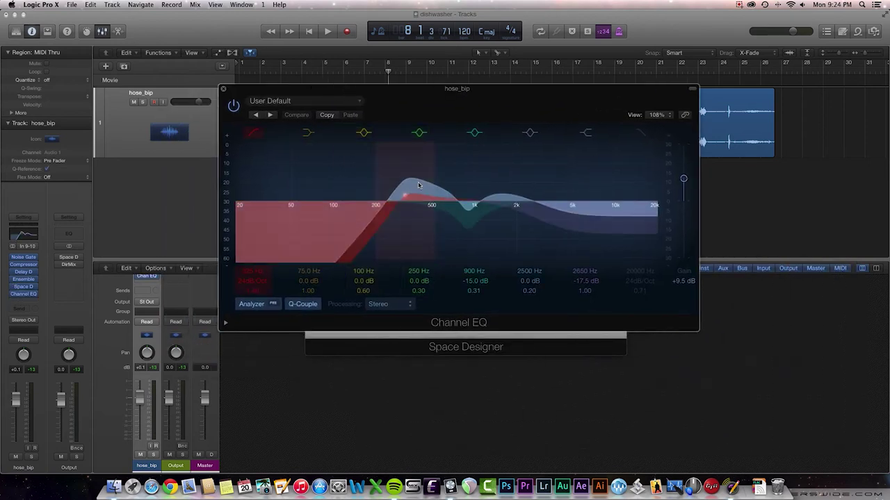
click(253, 135)
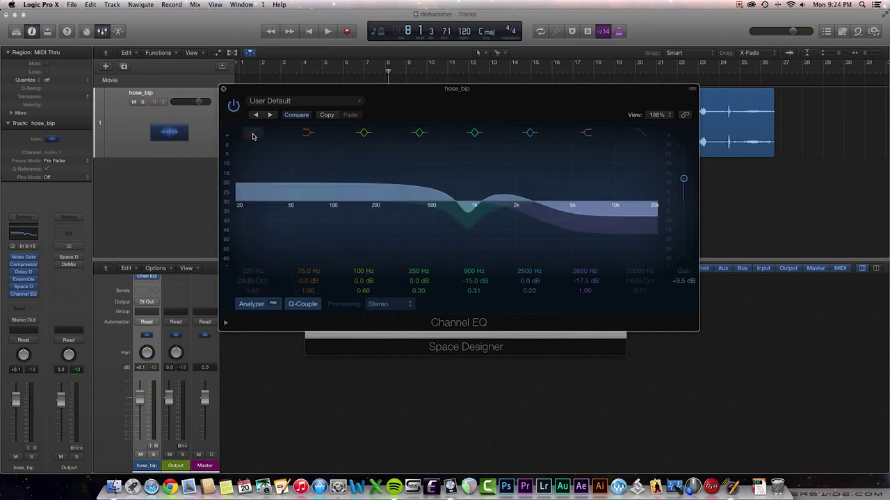
click(253, 135)
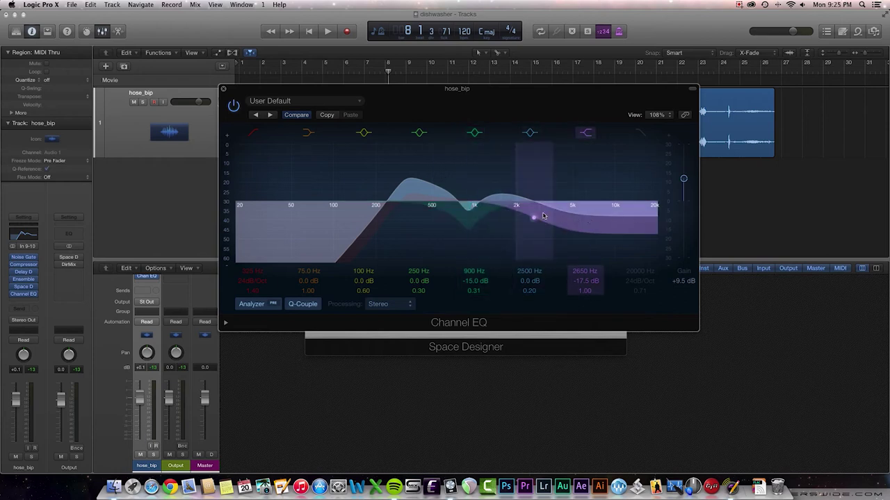
drag(405, 89, 469, 202)
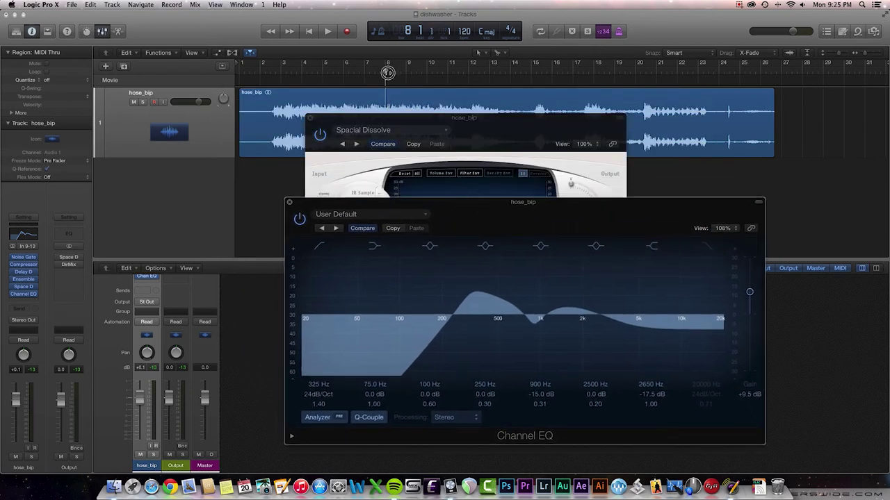
drag(388, 70, 276, 66)
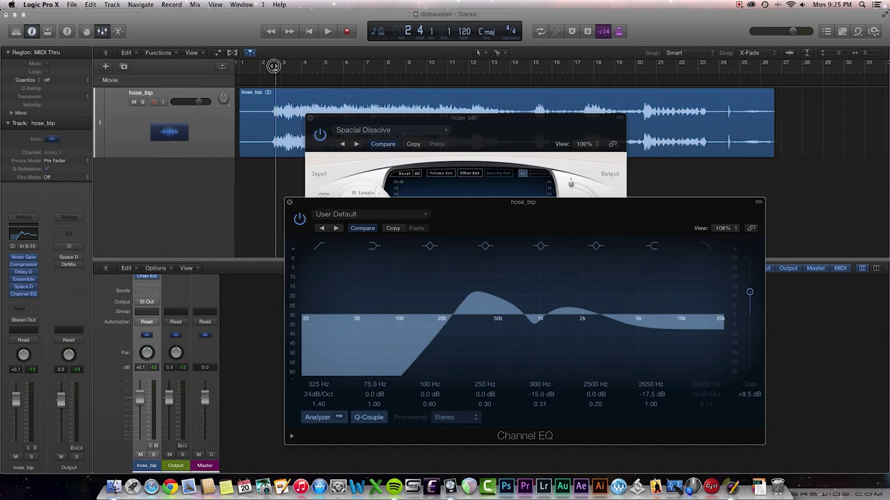
click(278, 103)
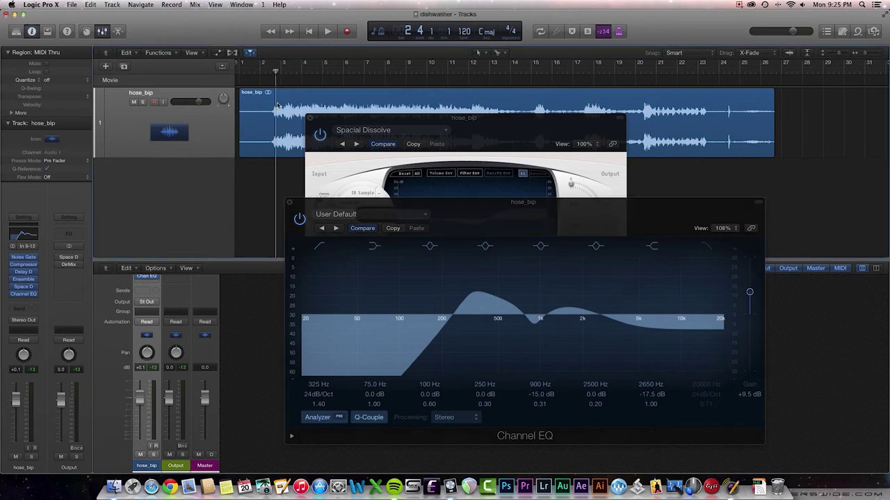
key(space)
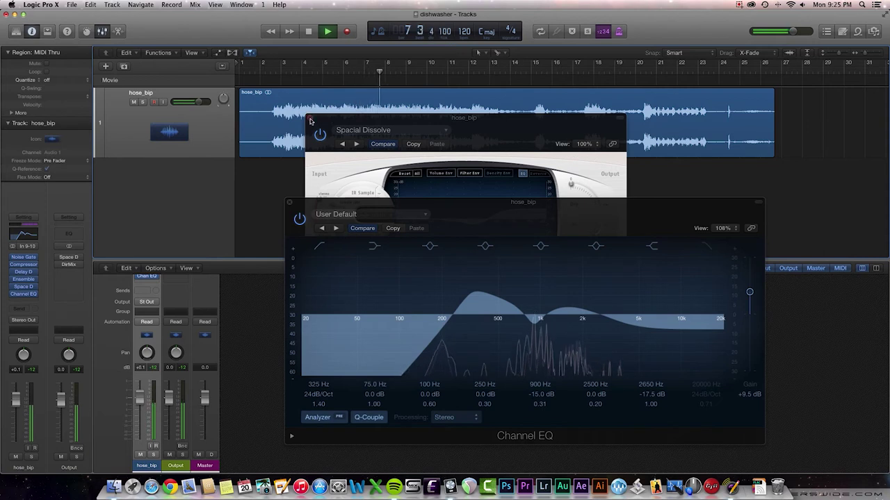
key(space)
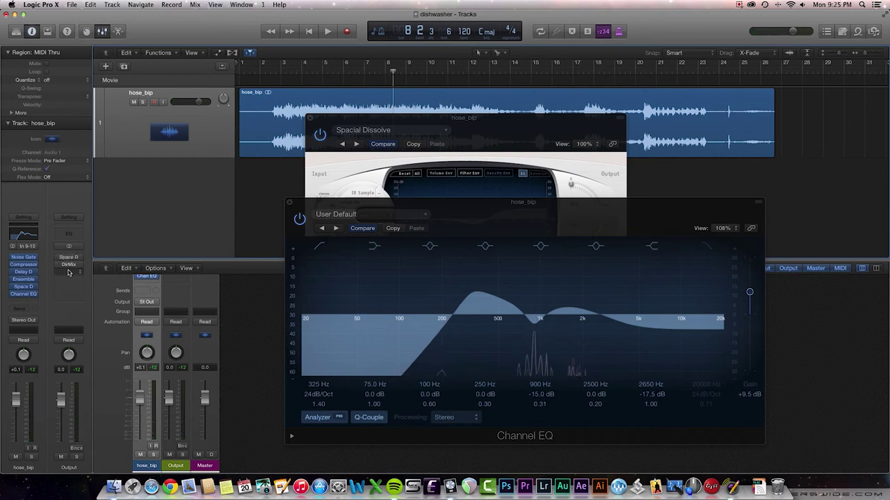
mouse_move(72, 260)
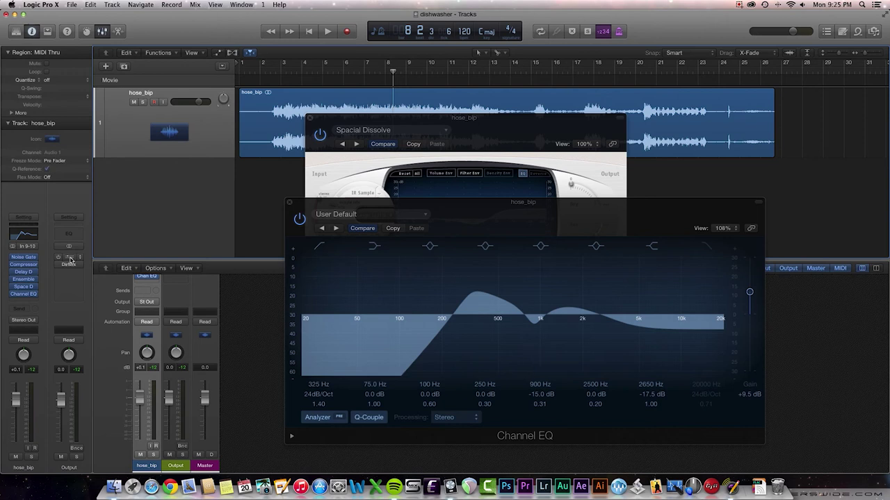
Open the Output bus's 07.1s Michaelis Nave reverb and replay hose_bip from bar 3 to about bar 7.
click(69, 259)
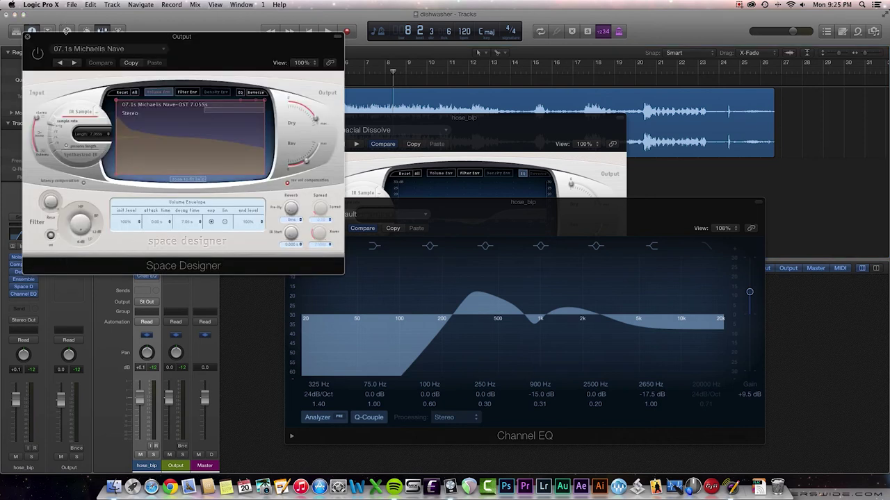
drag(67, 38, 501, 142)
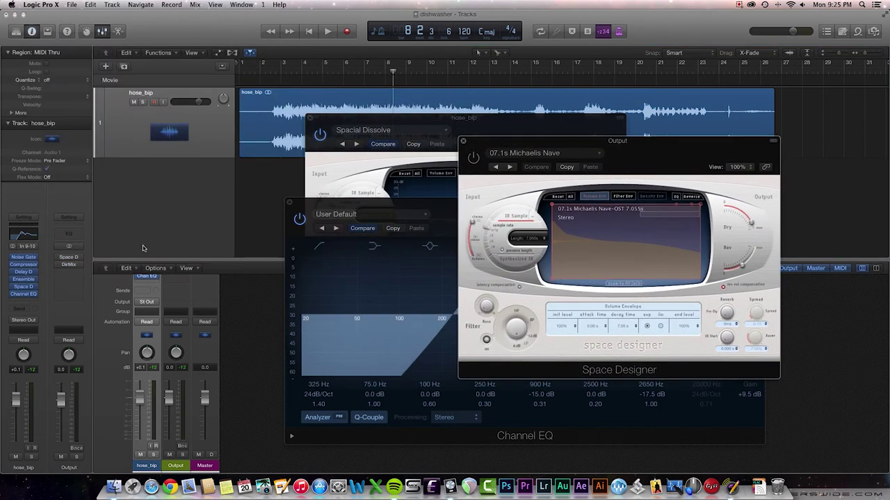
mouse_move(31, 266)
drag(523, 143, 455, 137)
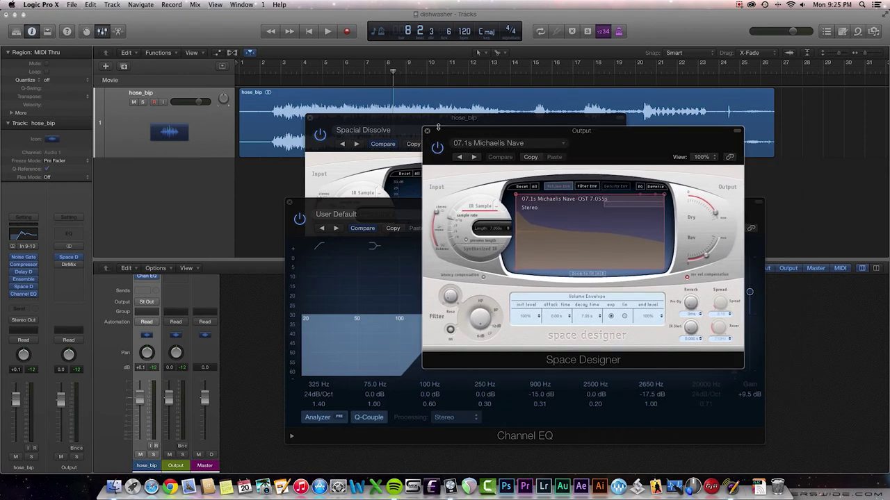
drag(392, 74, 283, 72)
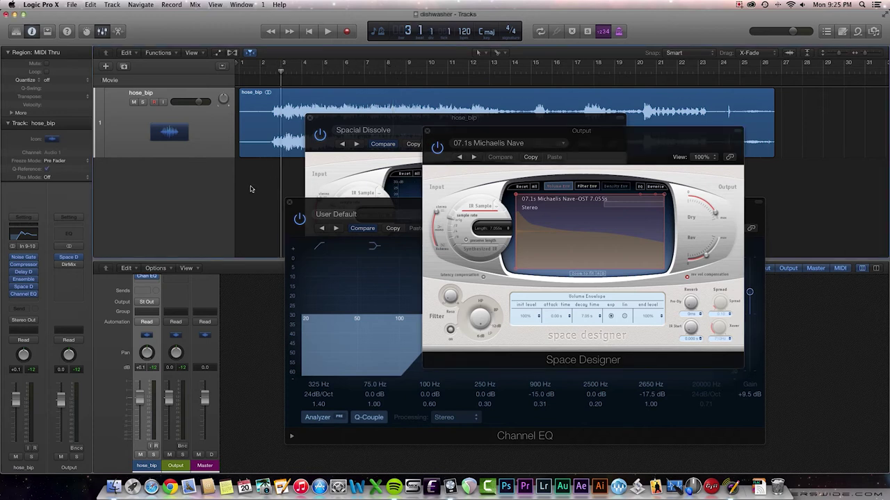
key(space)
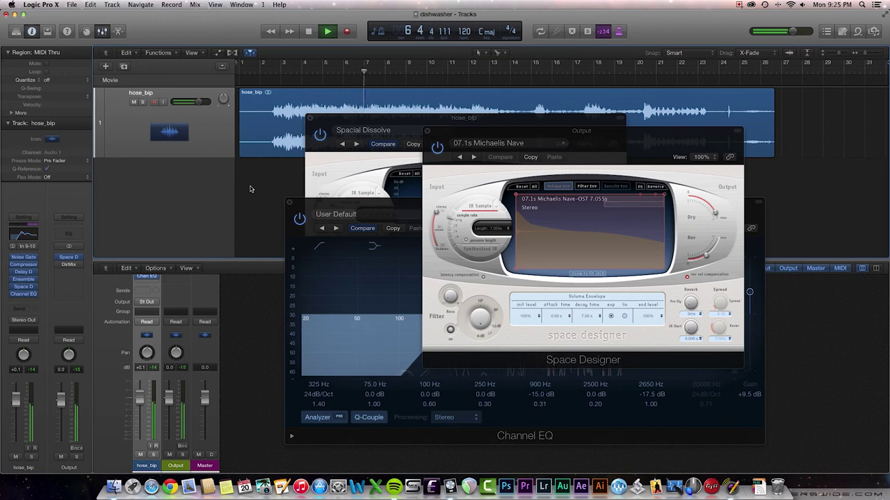
key(space)
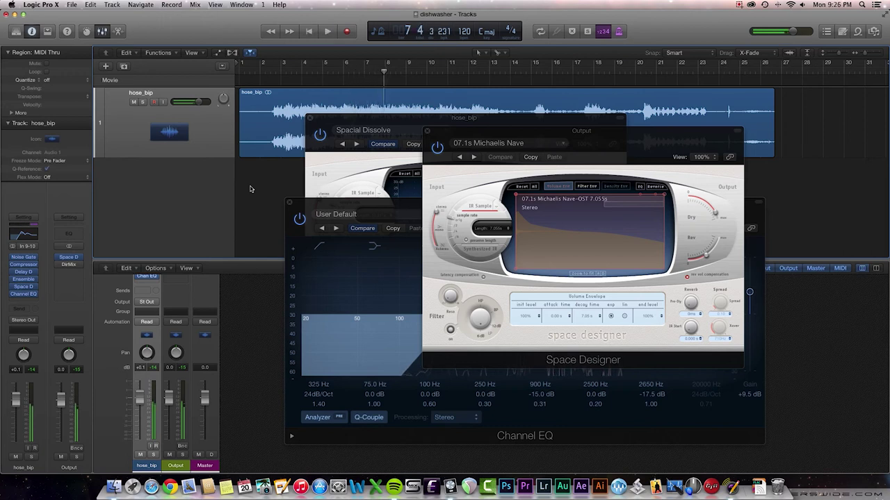